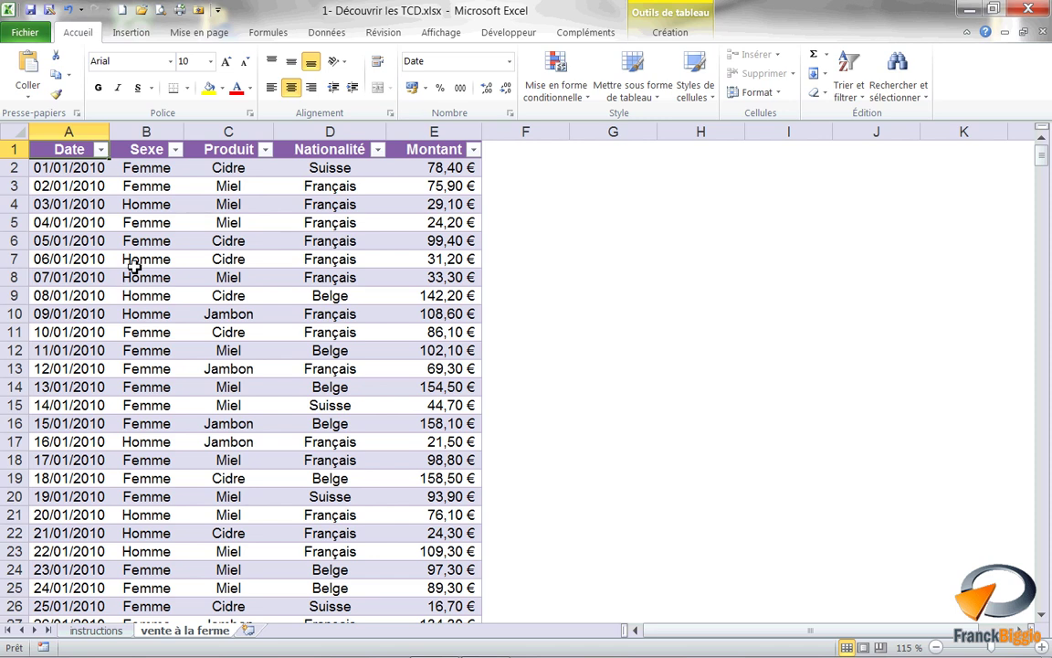
# Insert a pivot table from Liste_des_ventes on a new worksheet
pyautogui.click(129, 33)
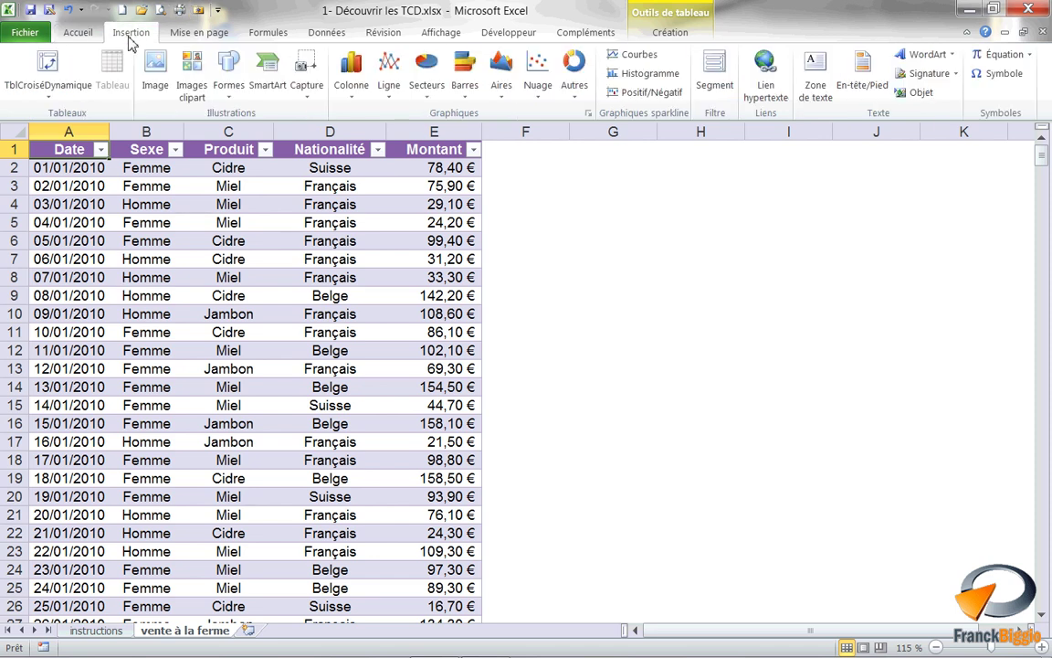
pyautogui.click(79, 71)
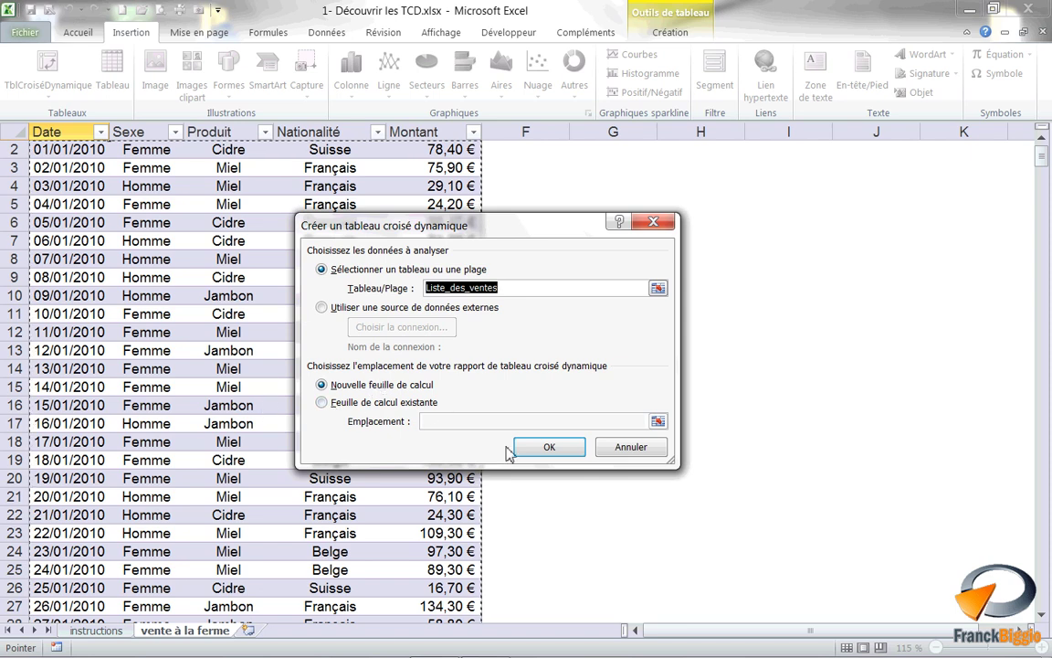
pyautogui.click(551, 447)
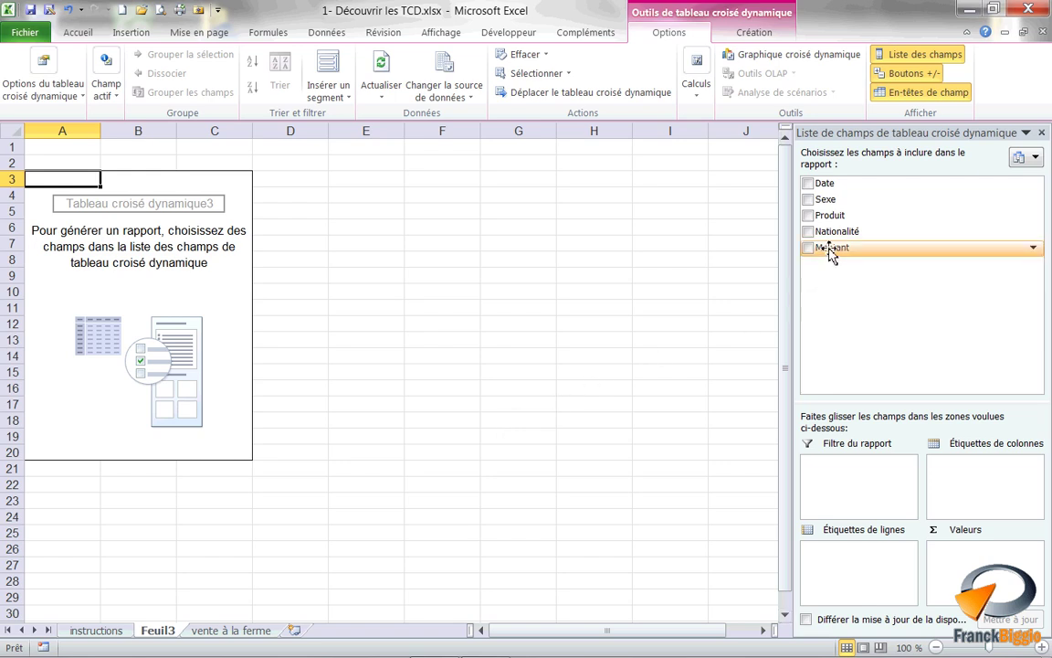
# Add Montant as values and Produit as row labels to sum sales per product
pyautogui.moveTo(833, 253); pyautogui.dragTo(954, 555)
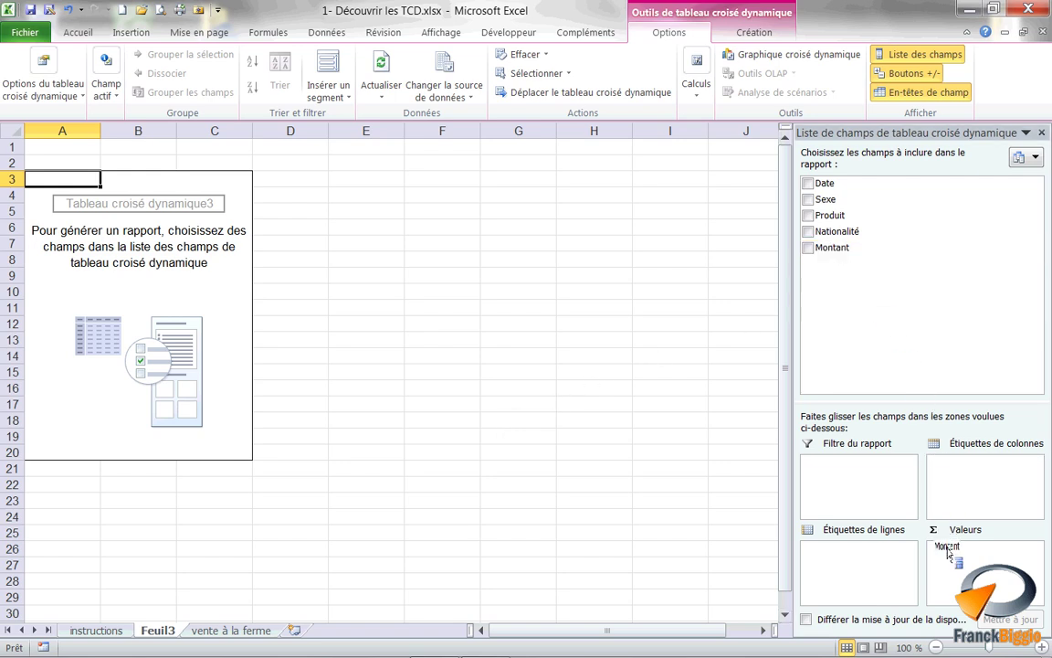
pyautogui.moveTo(884, 216)
pyautogui.mouseDown()
pyautogui.moveTo(883, 522)
pyautogui.moveTo(873, 562)
pyautogui.mouseUp()
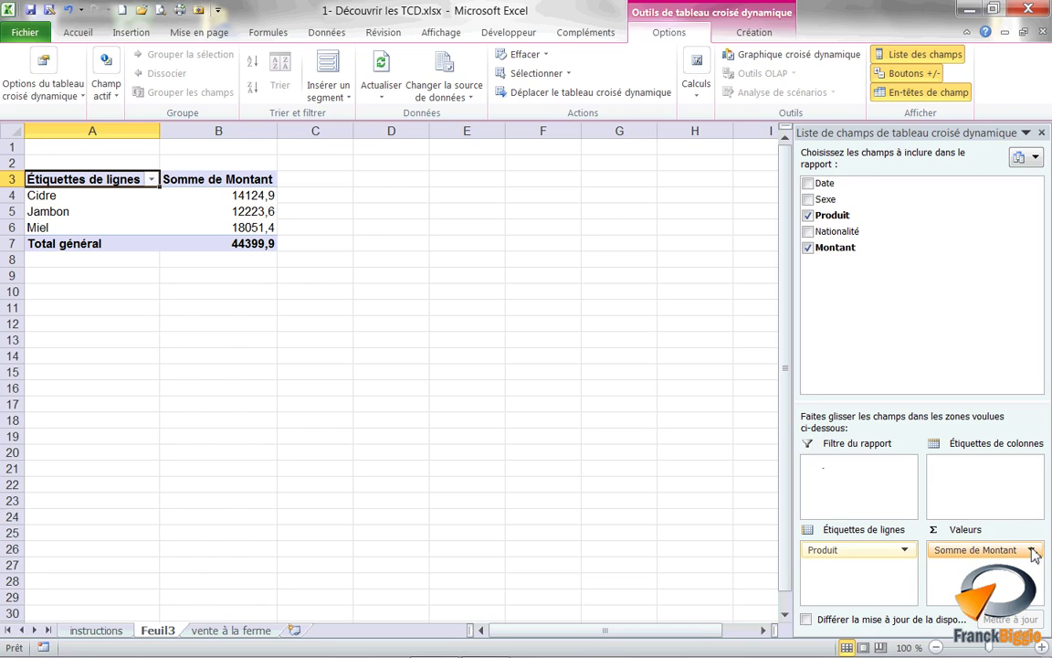
pyautogui.click(1032, 550)
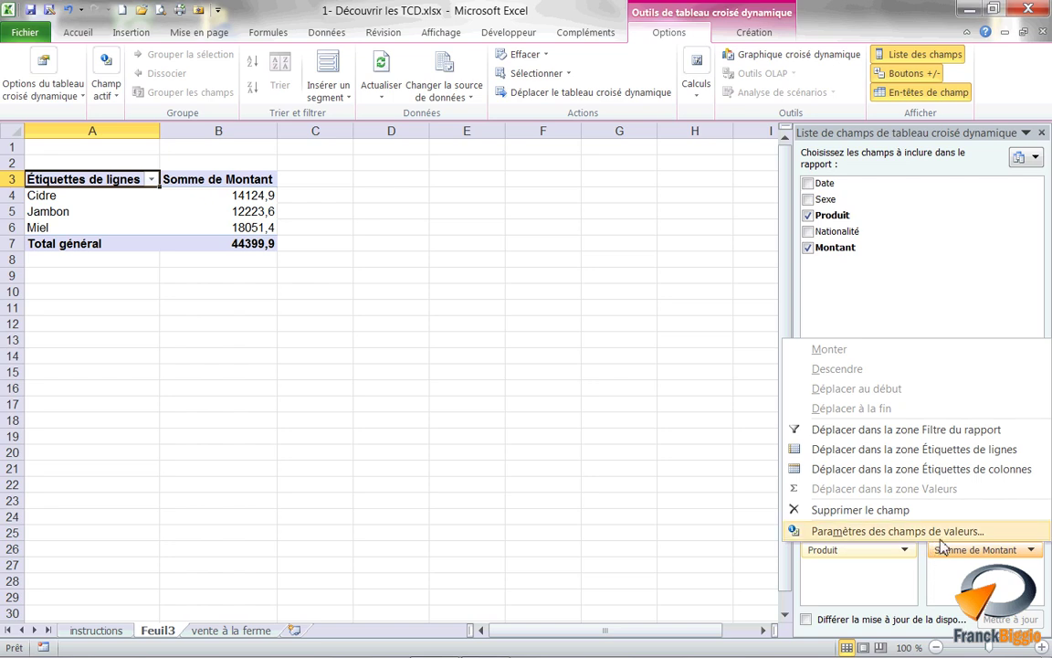
# In the Montant value field settings, choose Max as the summary calculation
pyautogui.click(942, 539)
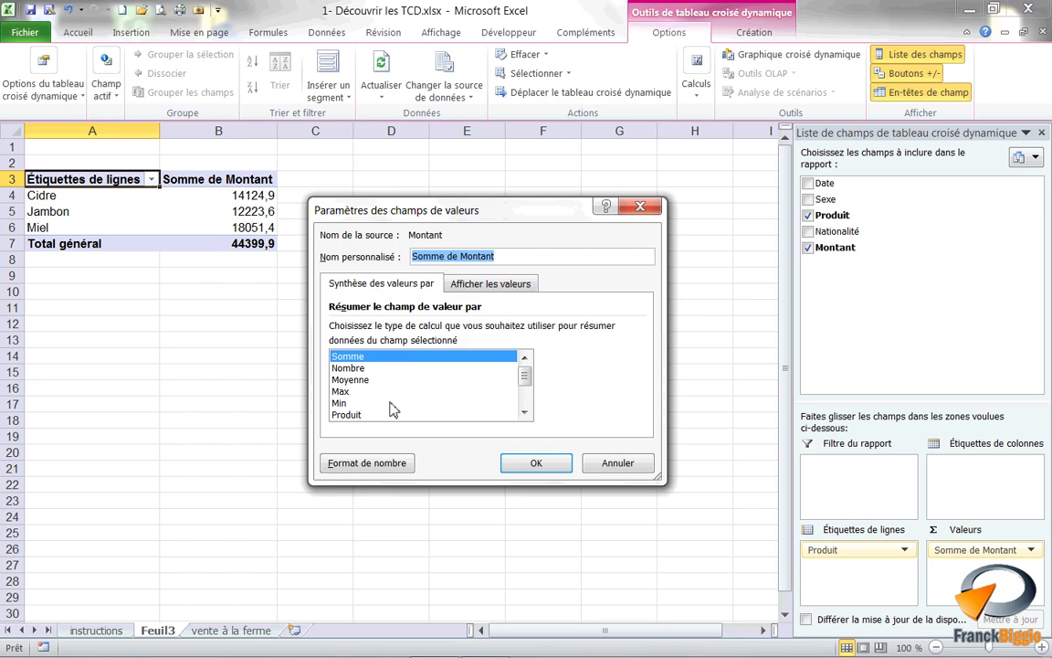
pyautogui.click(337, 396)
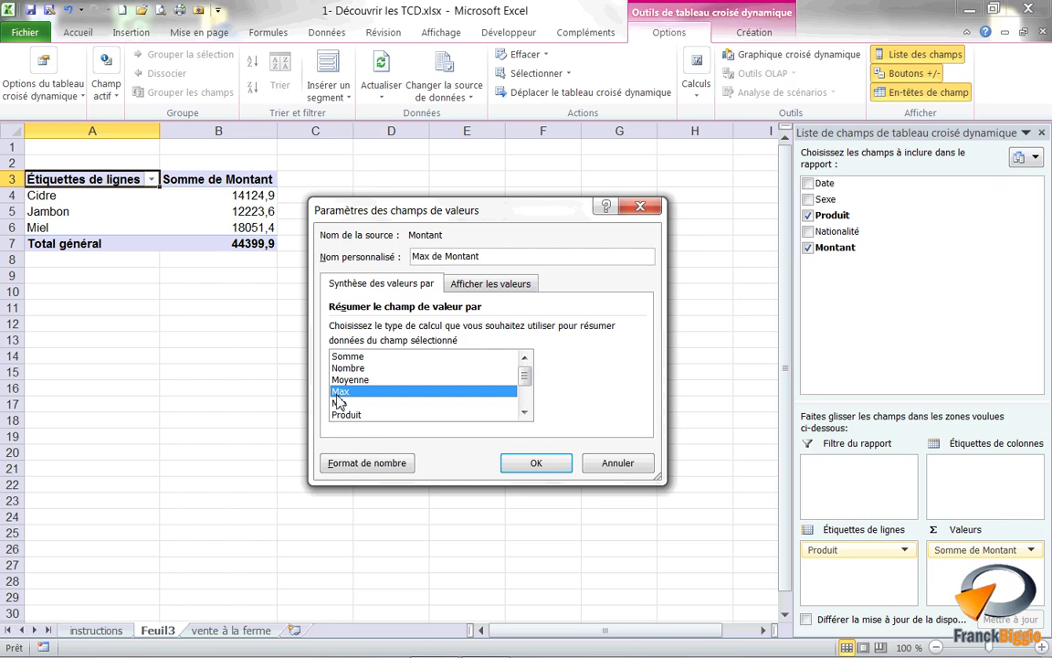
# Format the Montant value field as currency in € with 2 decimals
pyautogui.click(393, 466)
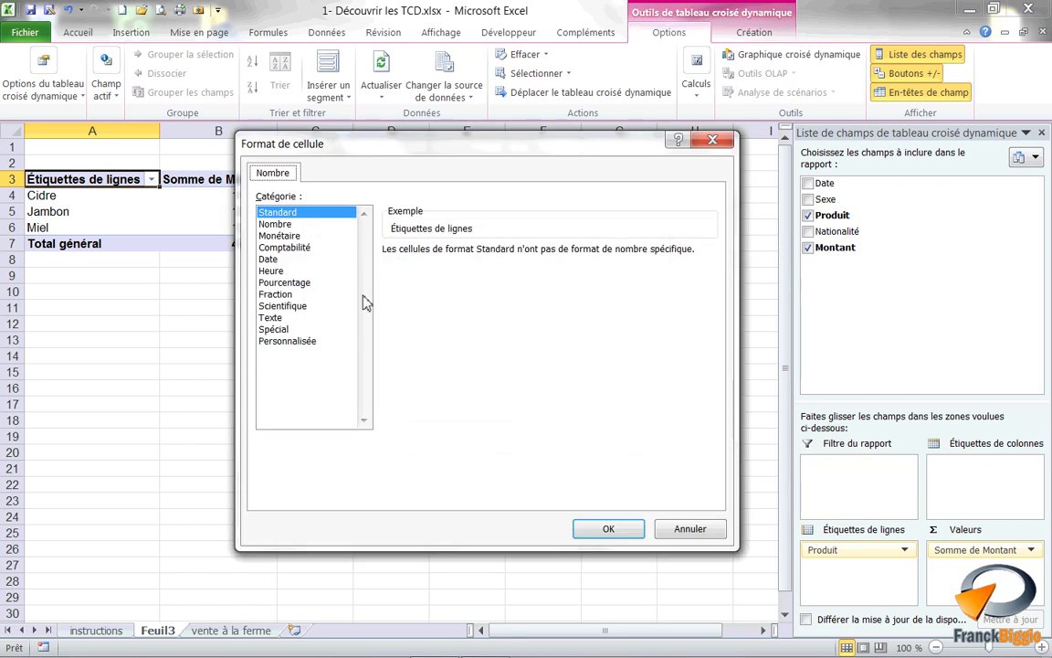
pyautogui.click(305, 236)
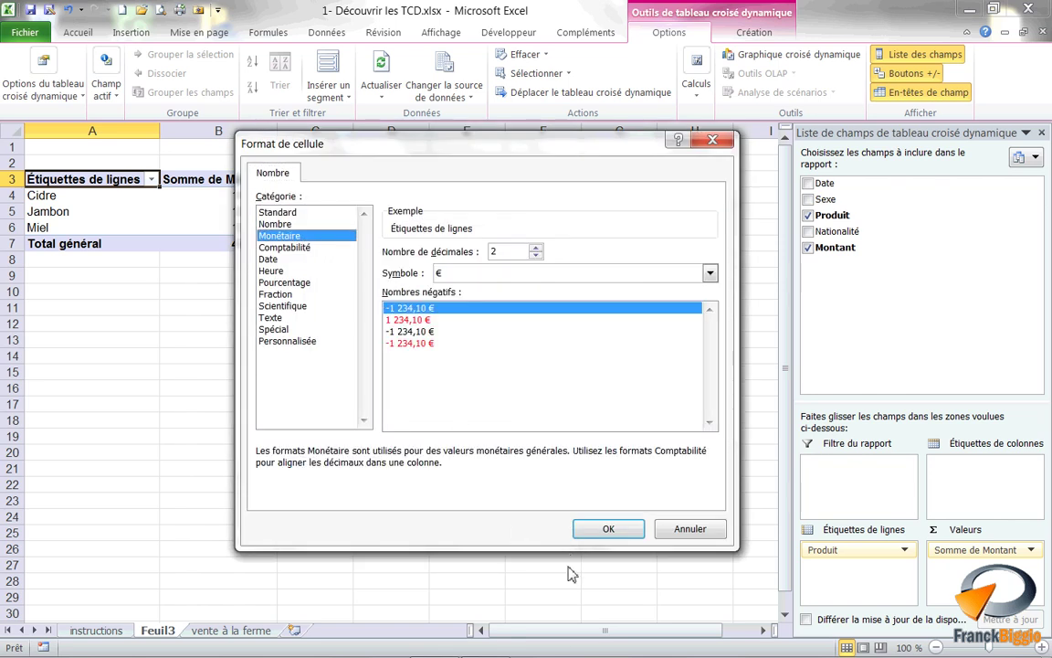
pyautogui.click(609, 531)
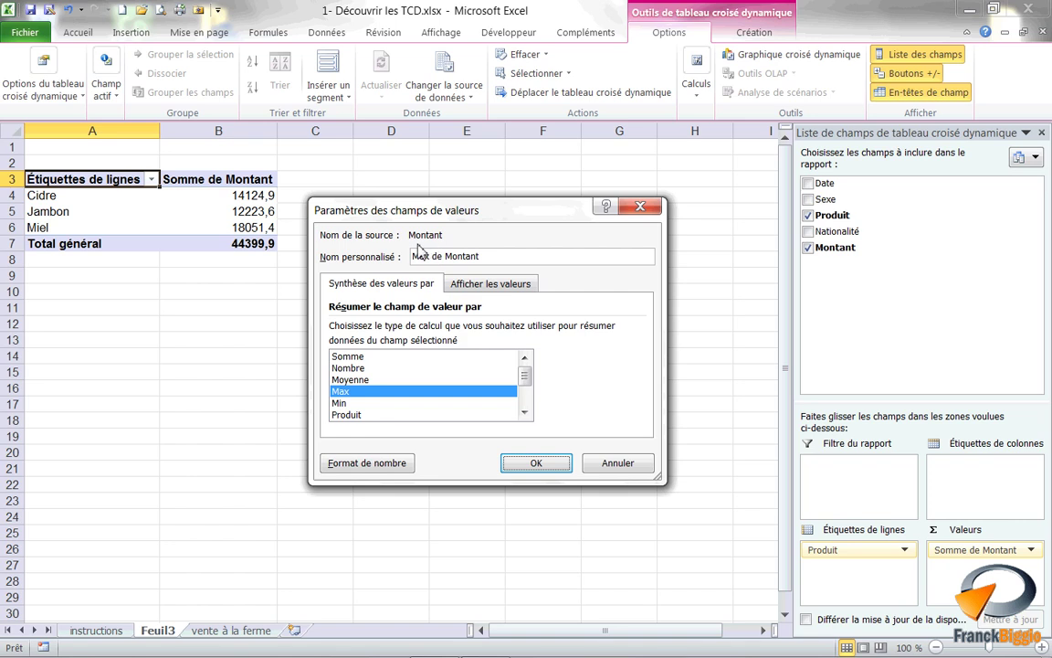
# Rename the value field to 'La plus grosse vente' and apply the field settings
pyautogui.moveTo(504, 256); pyautogui.dragTo(393, 260)
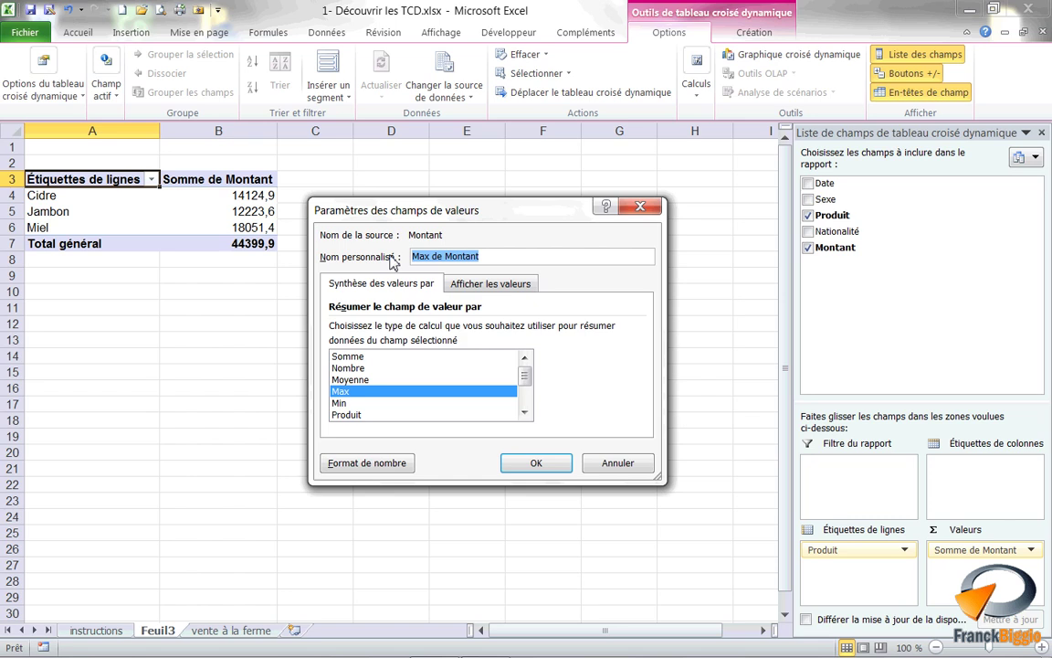
pyautogui.write('La')
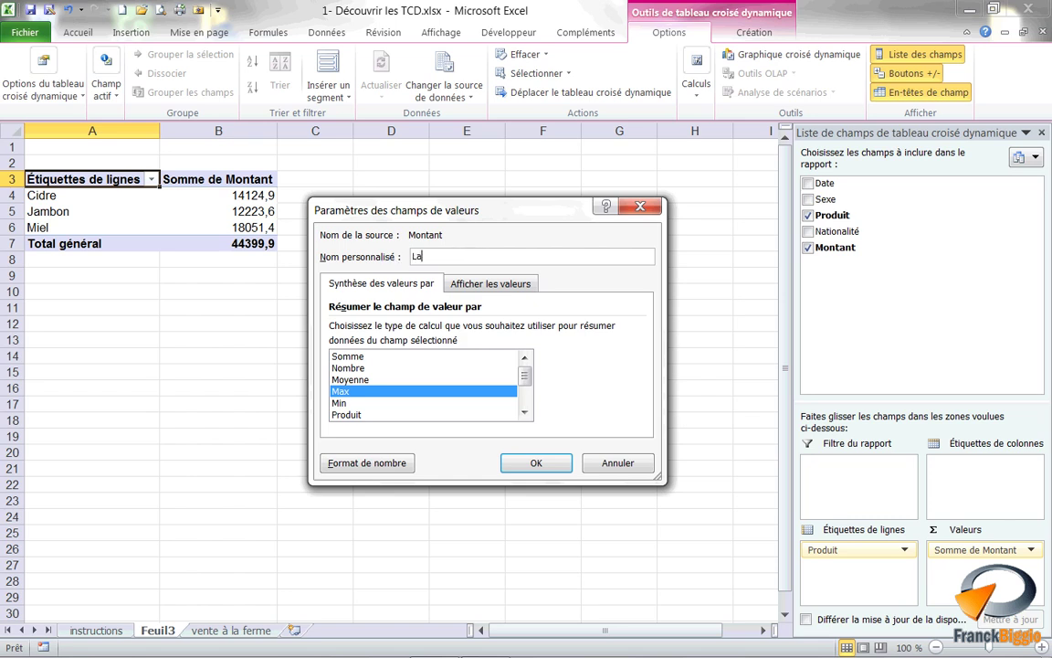
pyautogui.write(' plus ')
pyautogui.write('grosse vente')
pyautogui.click(554, 466)
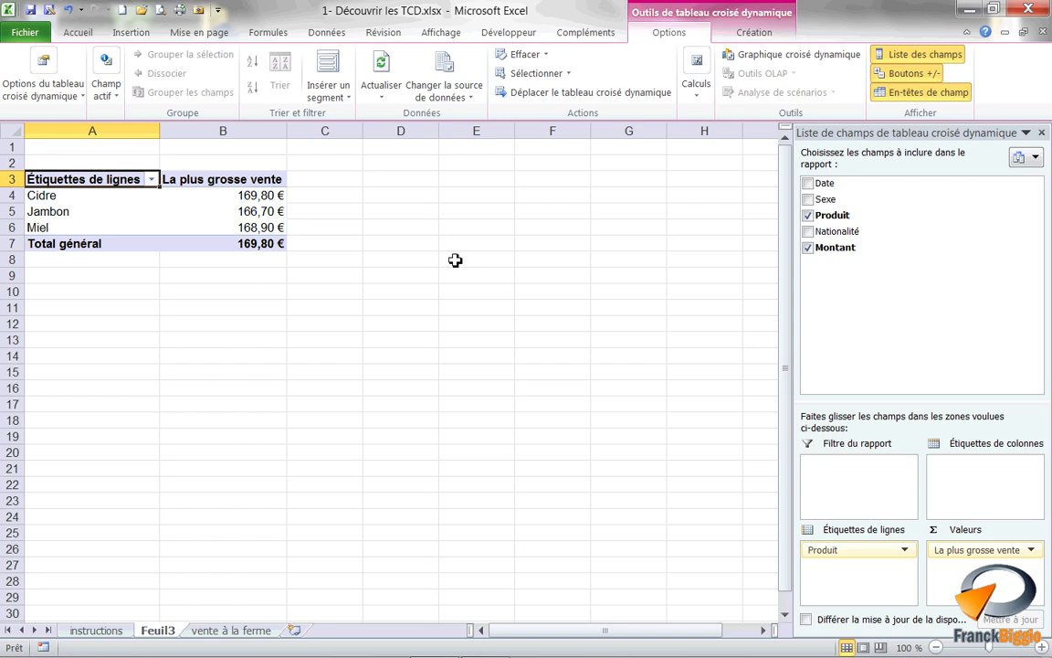
# Hide the pivot table field list and the field headers
pyautogui.click(905, 54)
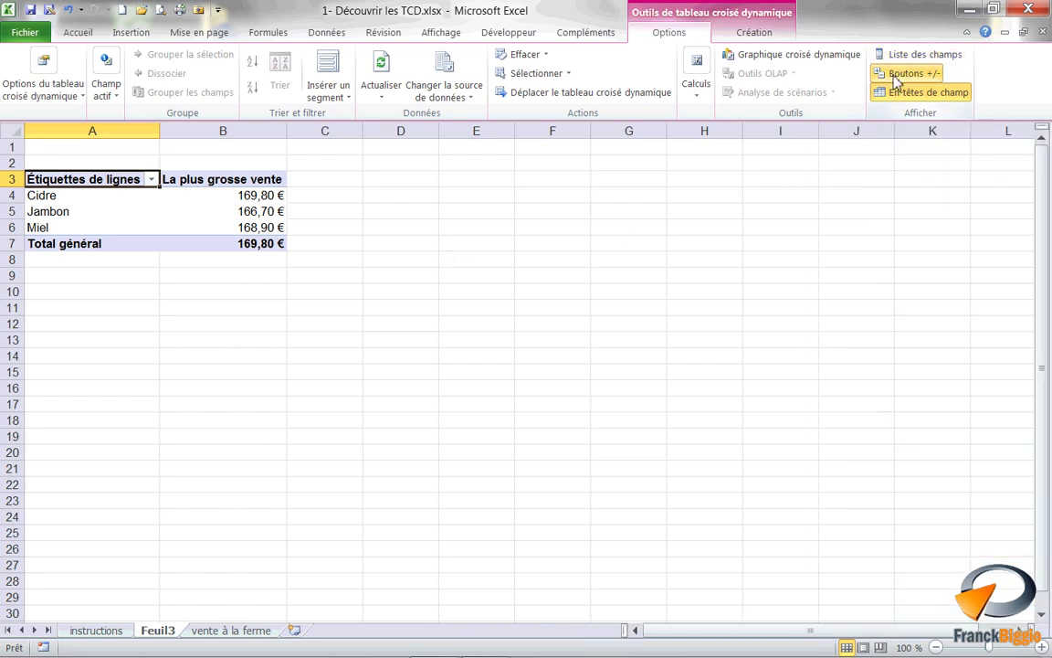
pyautogui.click(905, 92)
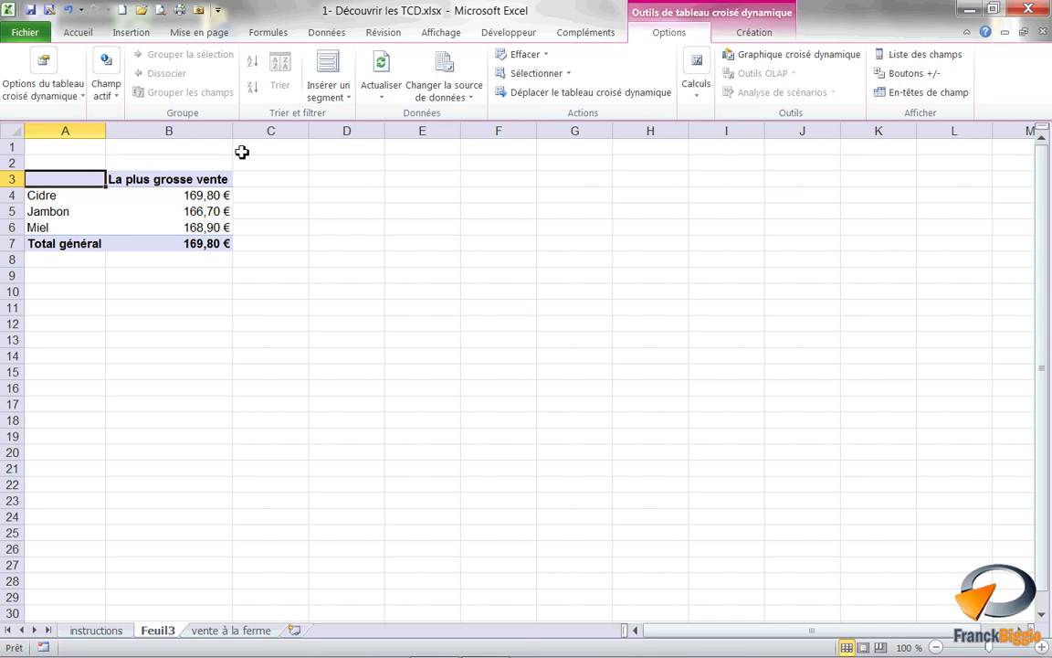
pyautogui.click(755, 33)
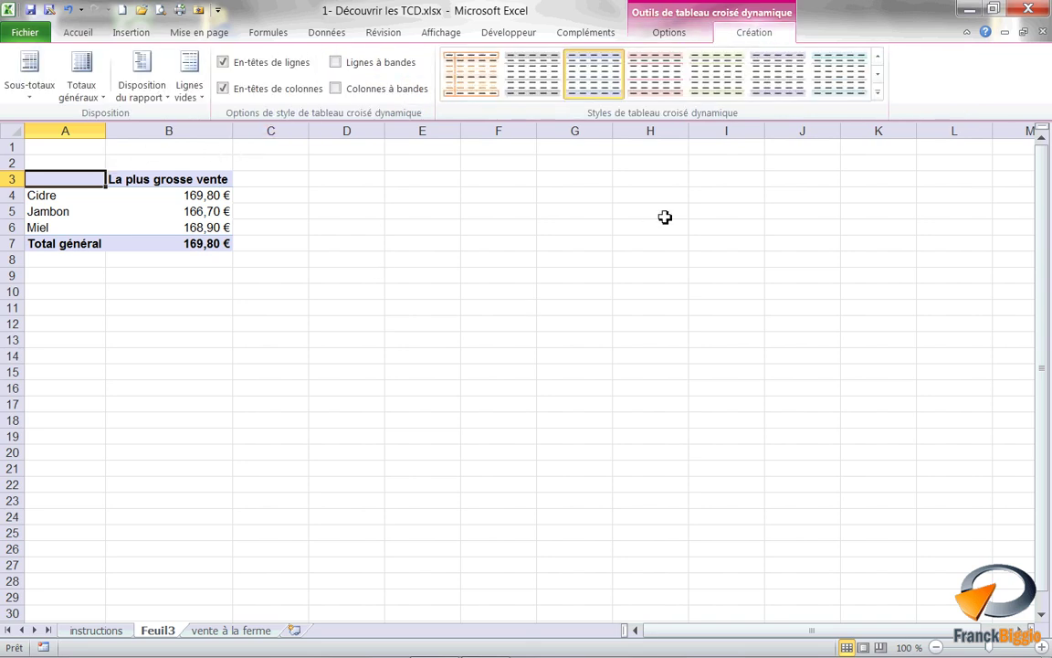
# Apply a purple Moyen pivot table style from the full style gallery
pyautogui.click(878, 93)
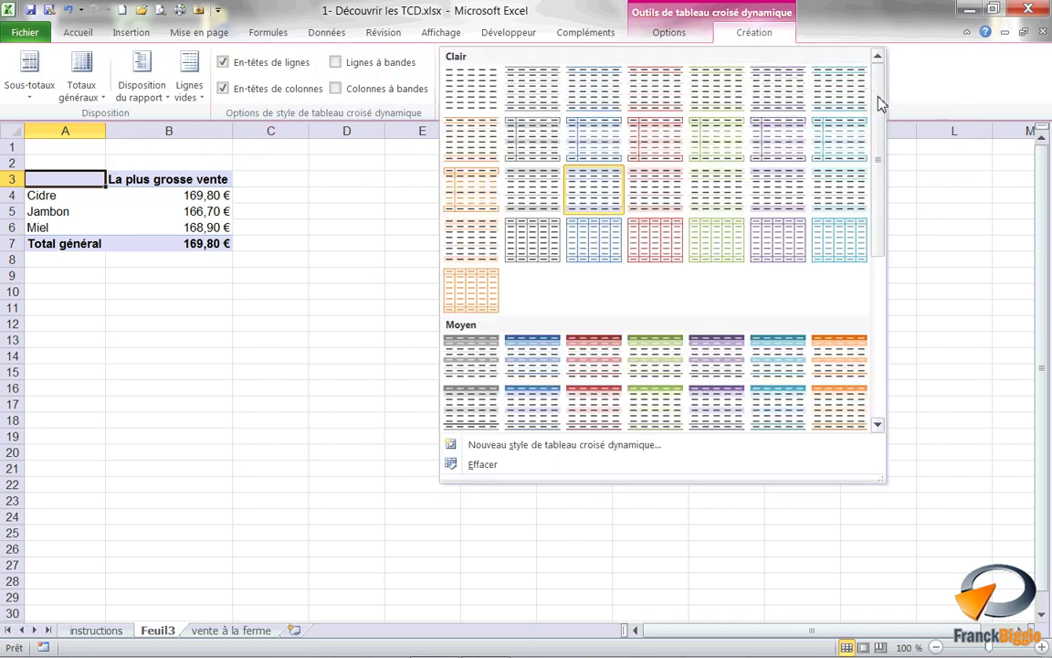
pyautogui.click(699, 367)
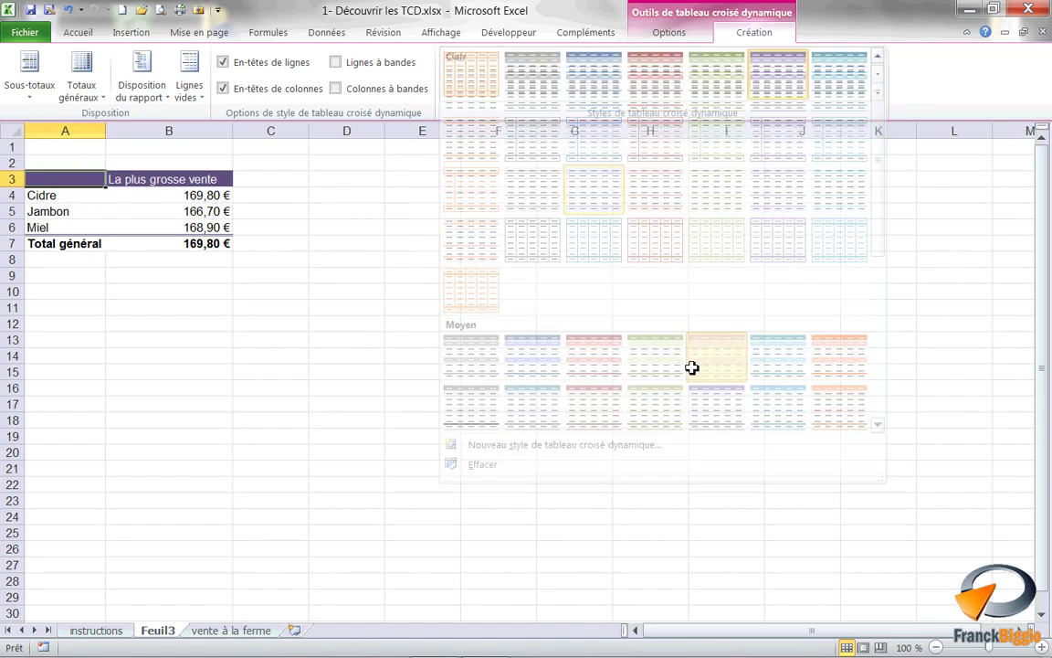